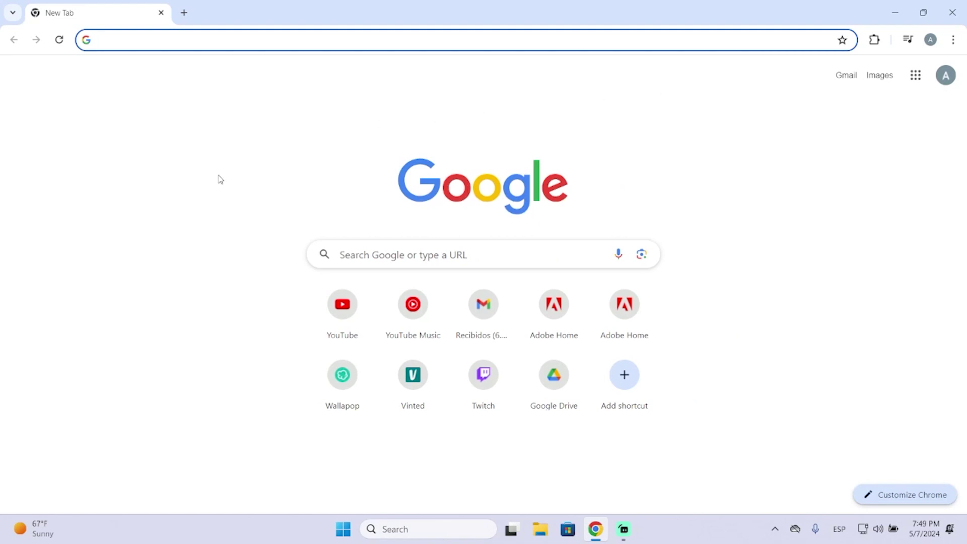
Click on the Chrome New Tab page to focus the browser window.
click(220, 180)
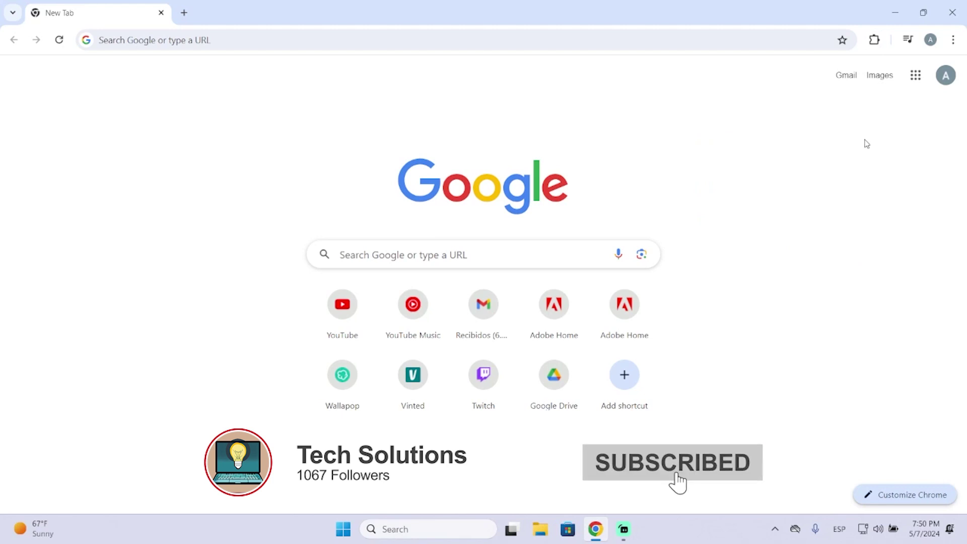
Go from the extensions list through Manage extensions to the Chrome Web Store.
click(874, 39)
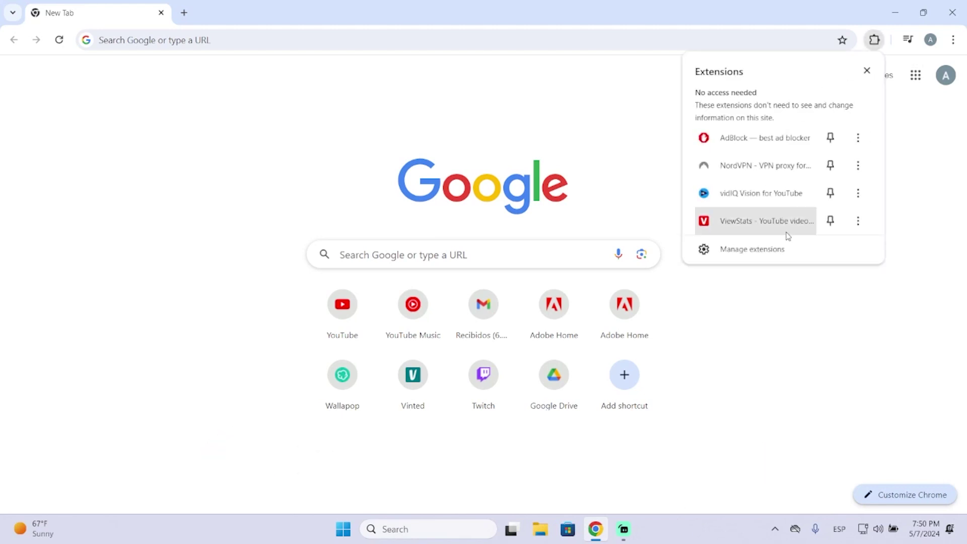
click(753, 248)
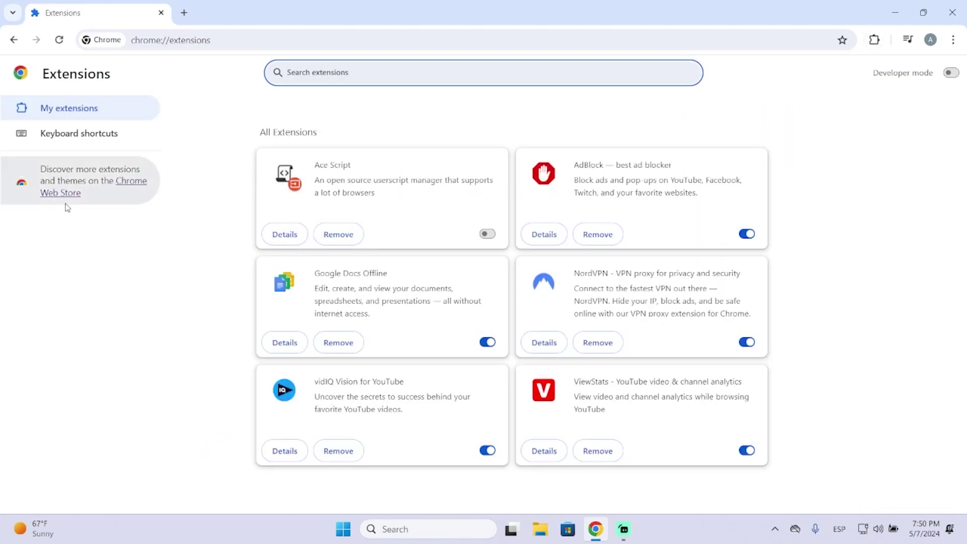
click(61, 196)
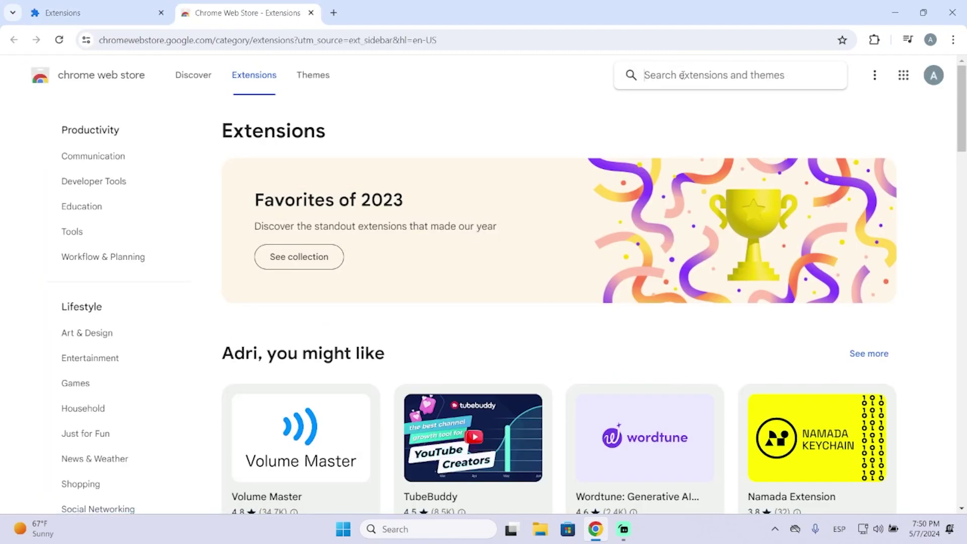
Search the Chrome Web Store for 'auto refresh' and look over the results.
click(684, 76)
text(auto refresh)
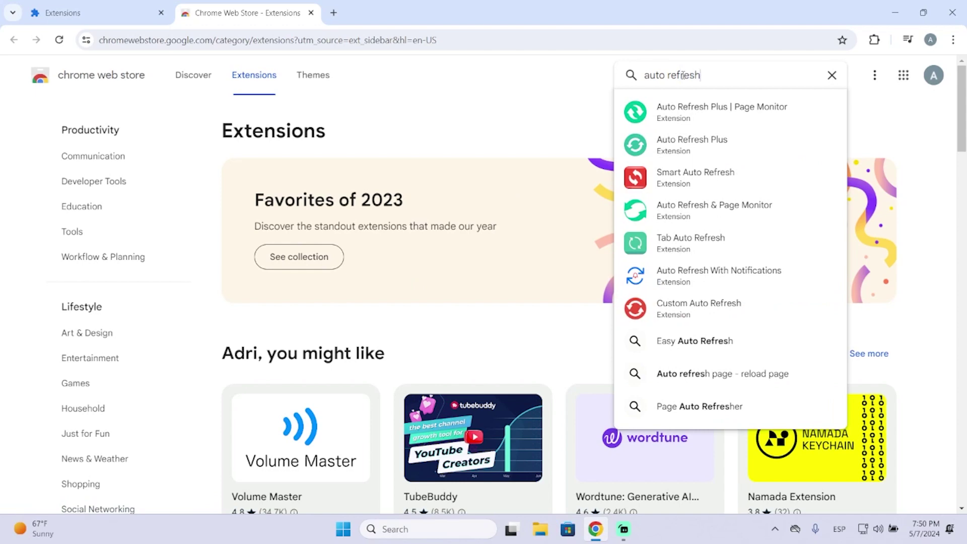
key(Return)
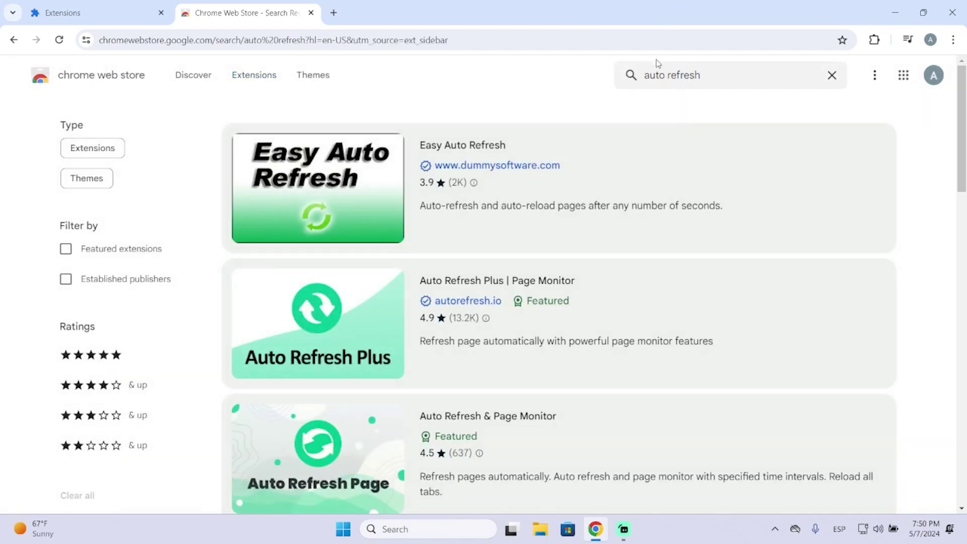
scroll(388, 317, down, 1)
scroll(342, 367, up, 1)
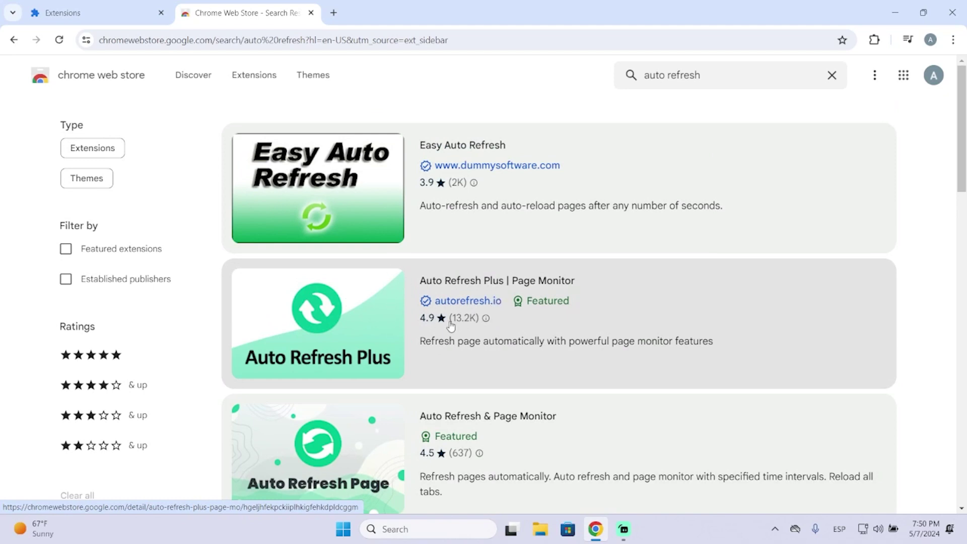
Install Auto Refresh Plus | Page Monitor from its store page and confirm adding it.
click(488, 288)
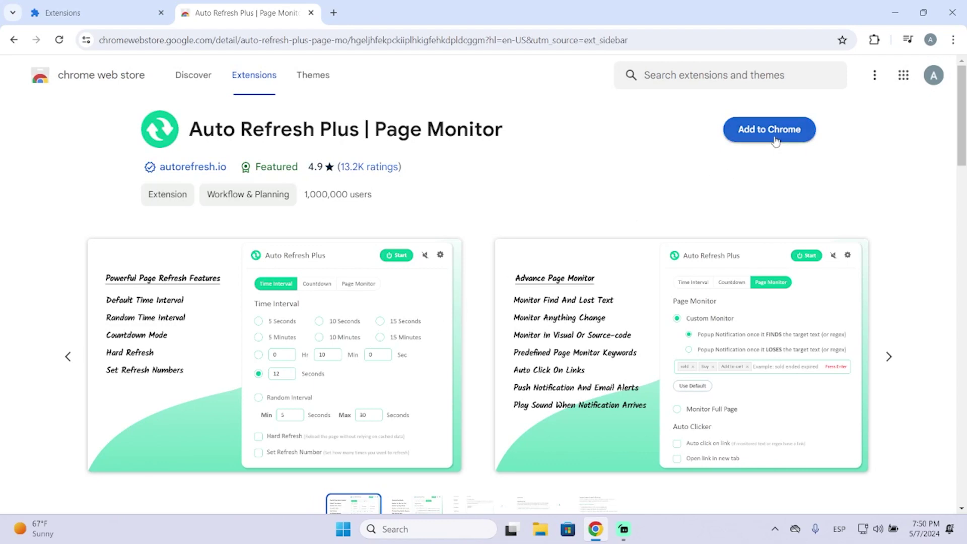
click(775, 141)
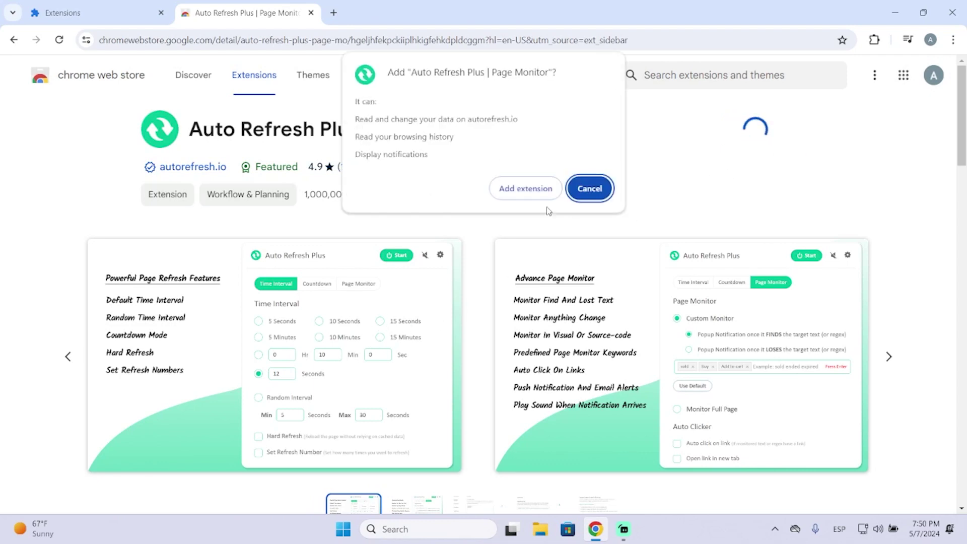
click(527, 189)
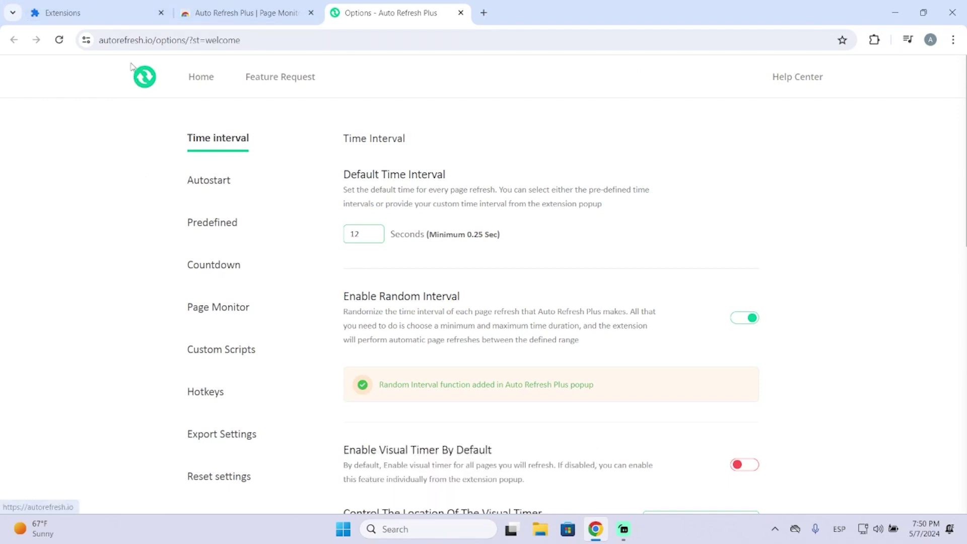
Pin Auto Refresh Plus to the Chrome toolbar.
click(875, 40)
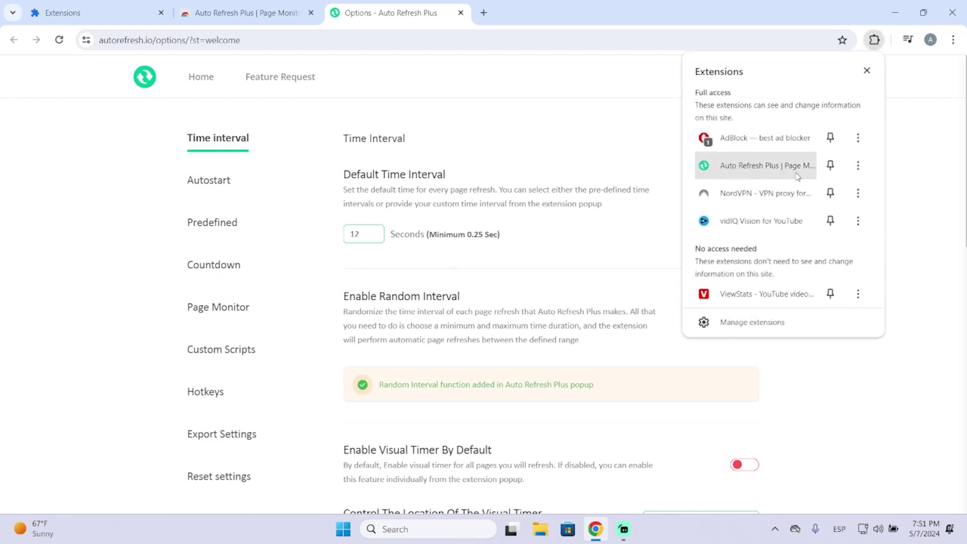
click(830, 165)
click(890, 146)
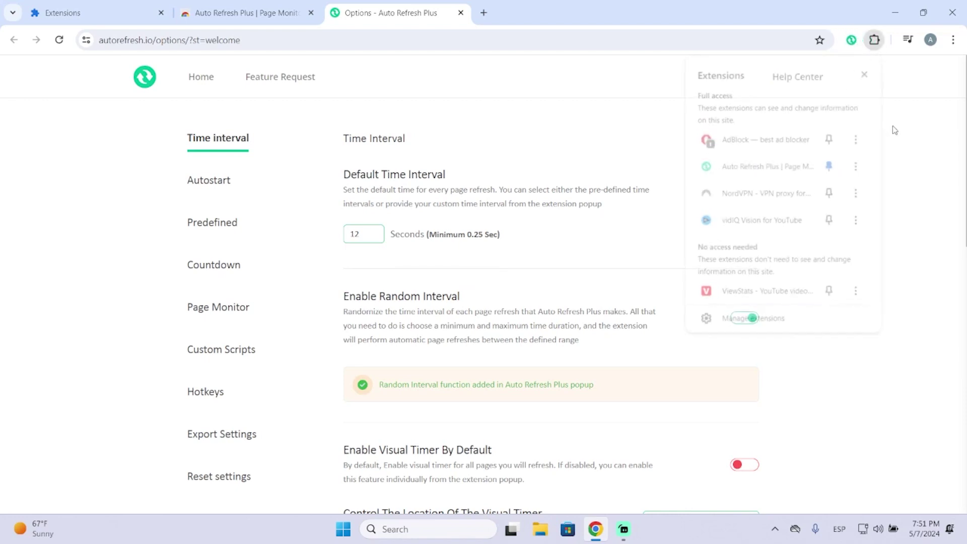
Open the Auto Refresh Plus popup and look through its Time Interval options.
click(852, 40)
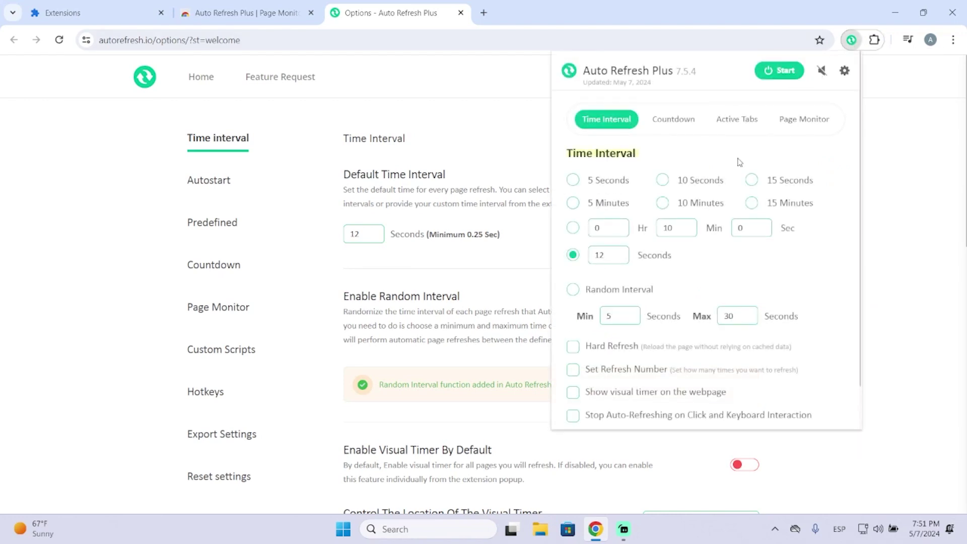
scroll(751, 274, down, 2)
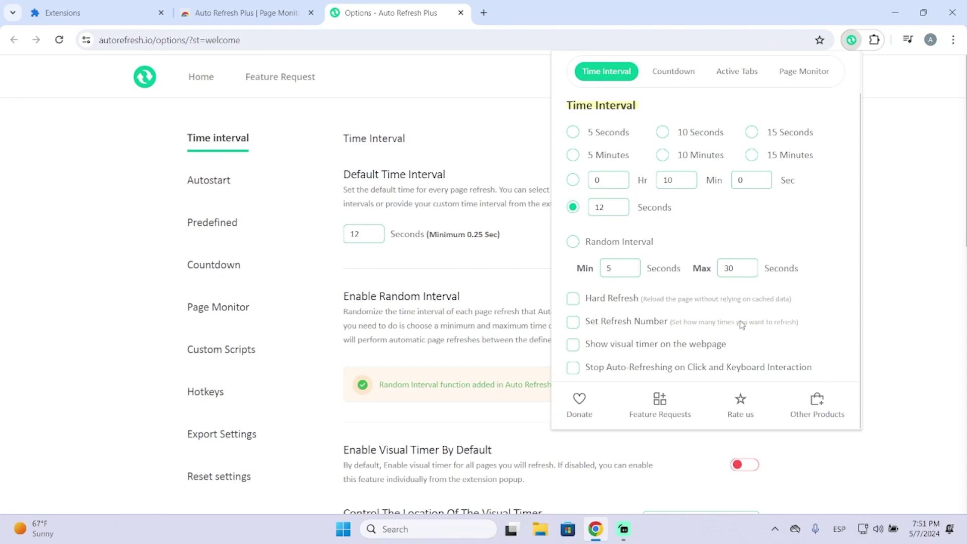
scroll(723, 140, up, 2)
scroll(667, 219, down, 2)
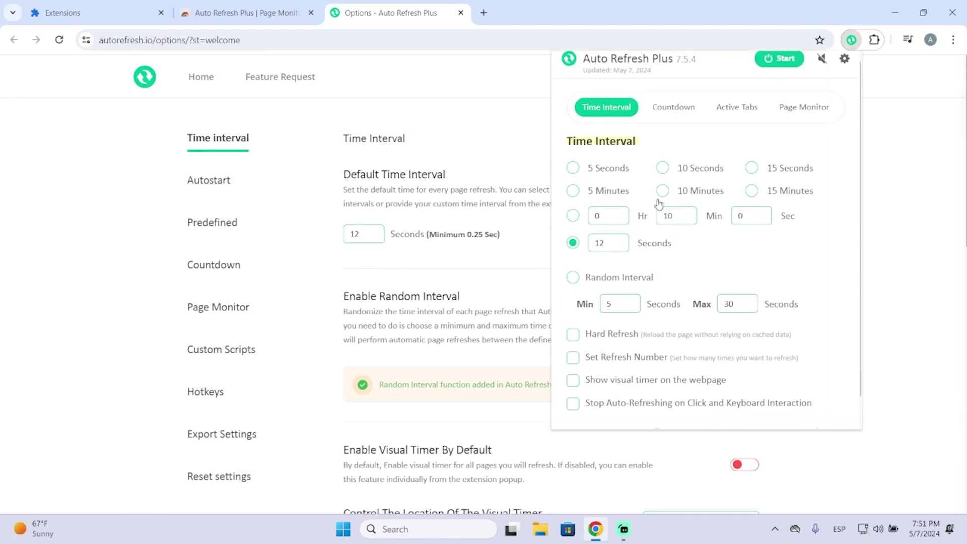
scroll(634, 224, up, 2)
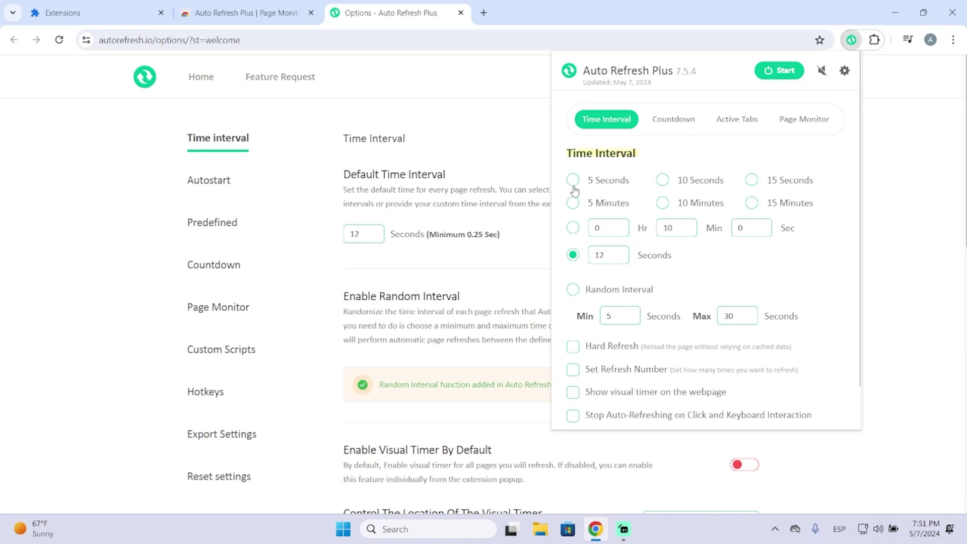
Try the 10-second preset, then set a custom interval of 2 seconds.
click(663, 181)
click(572, 255)
double_click(599, 254)
text(2)
scroll(647, 288, down, 1)
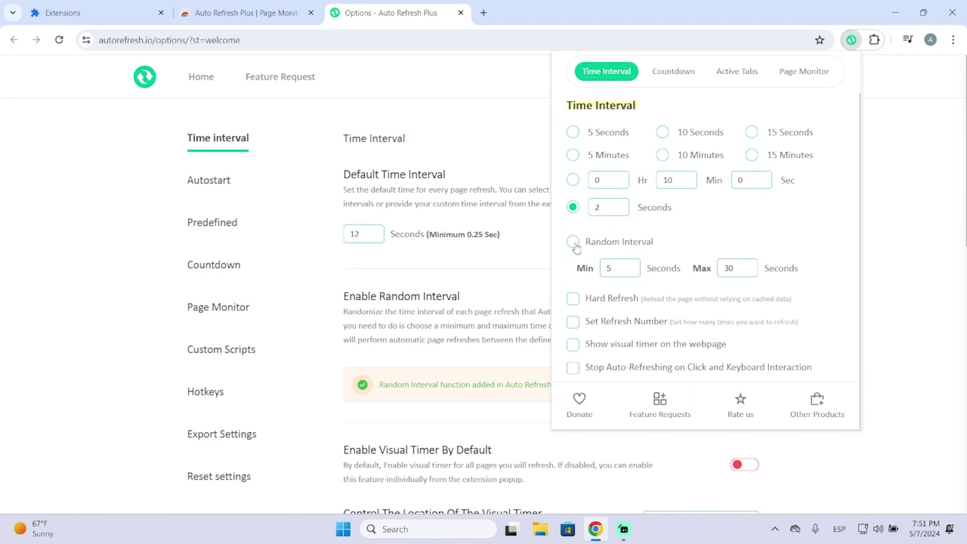
Choose a random 5–30 second interval and leave the refresh count limit off.
click(577, 248)
click(575, 327)
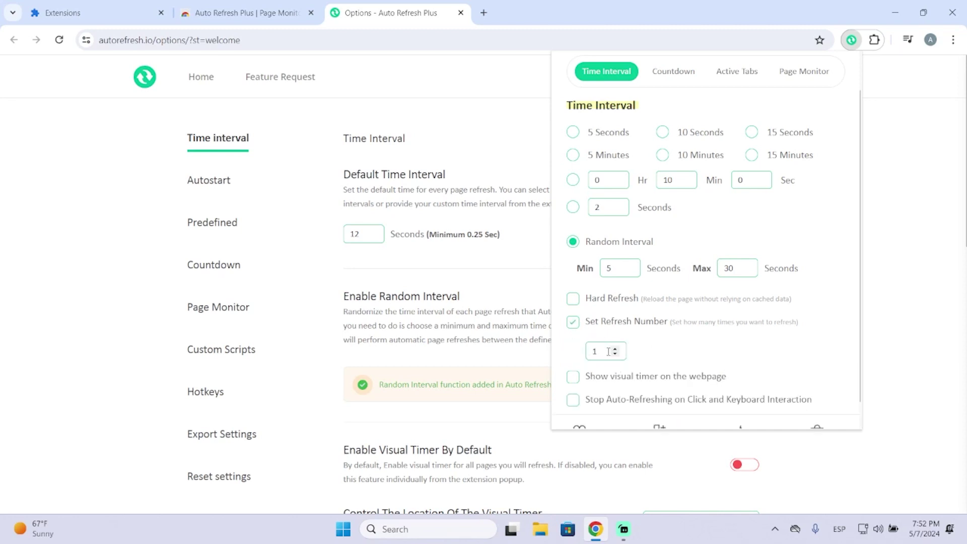
drag(608, 351, 578, 366)
text(0)
scroll(593, 364, down, 1)
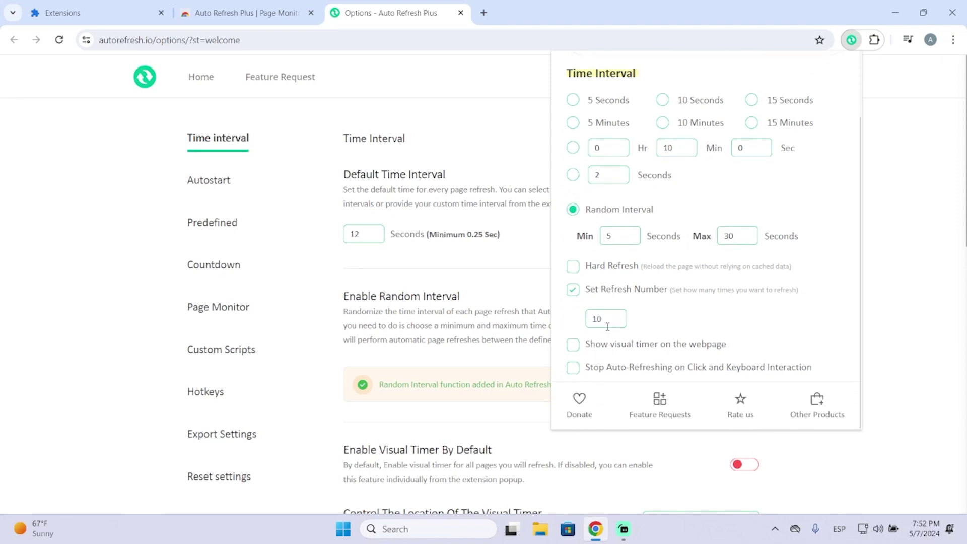
click(573, 290)
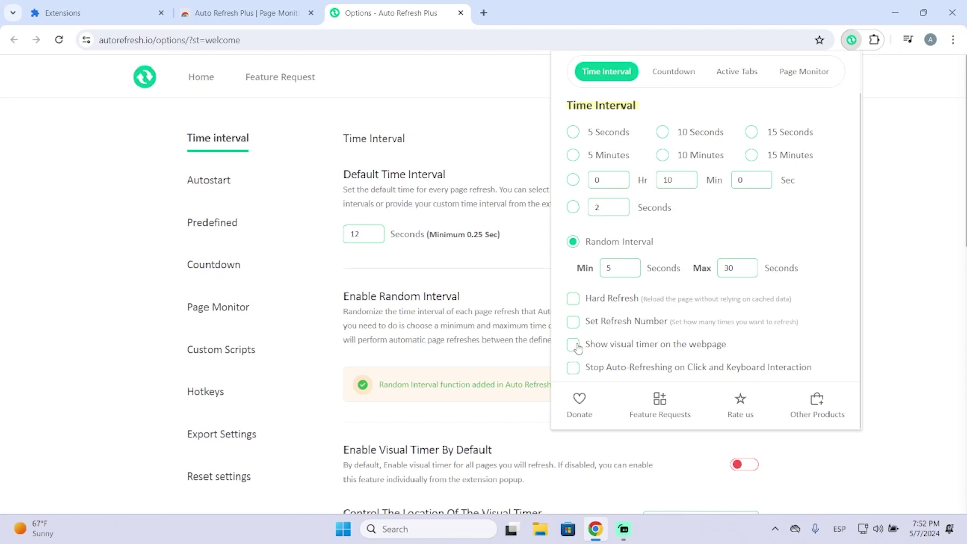
Enable the on-page visual timer and stopping auto-refresh on click or keyboard interaction.
click(577, 347)
click(573, 368)
scroll(596, 364, up, 1)
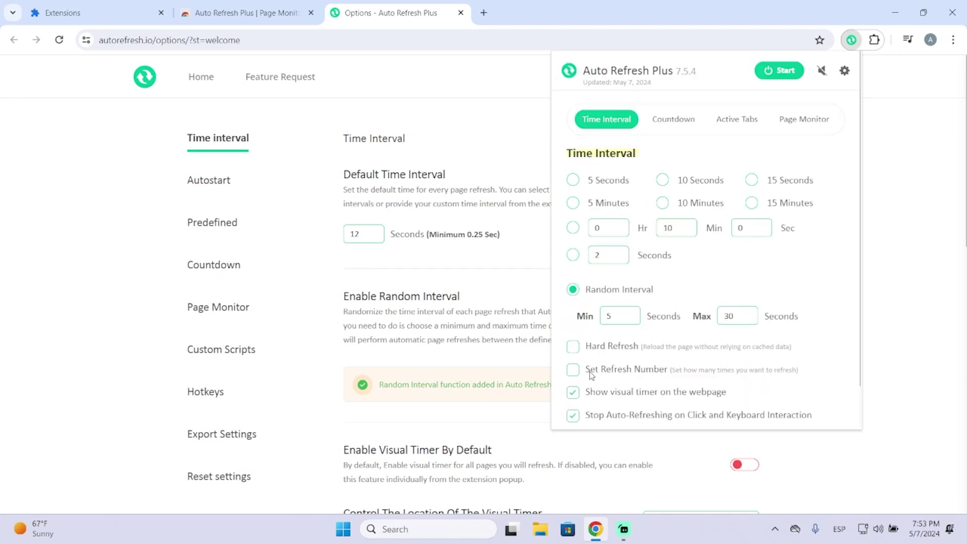
Choose a 5-second interval and look at the Countdown and Active Tabs settings.
click(572, 180)
click(683, 124)
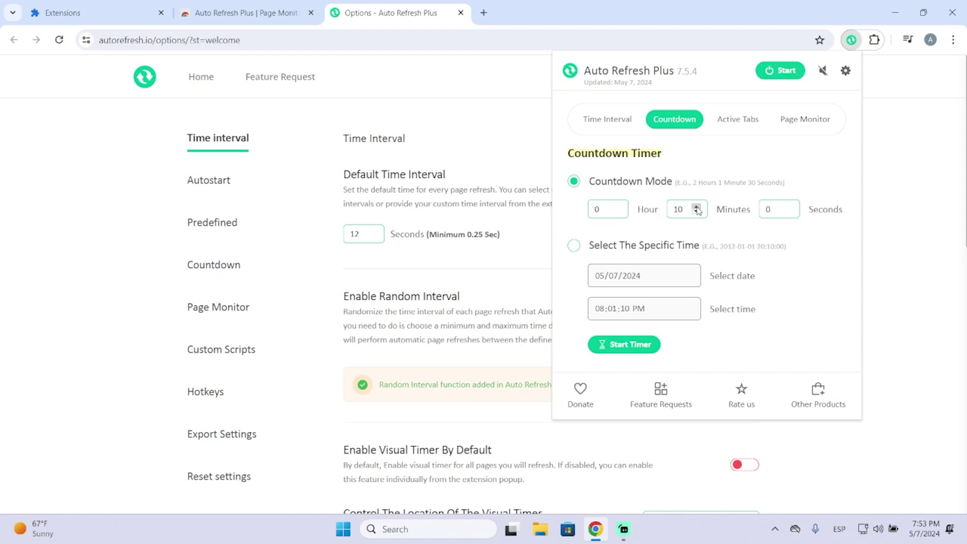
drag(695, 209, 684, 209)
click(738, 119)
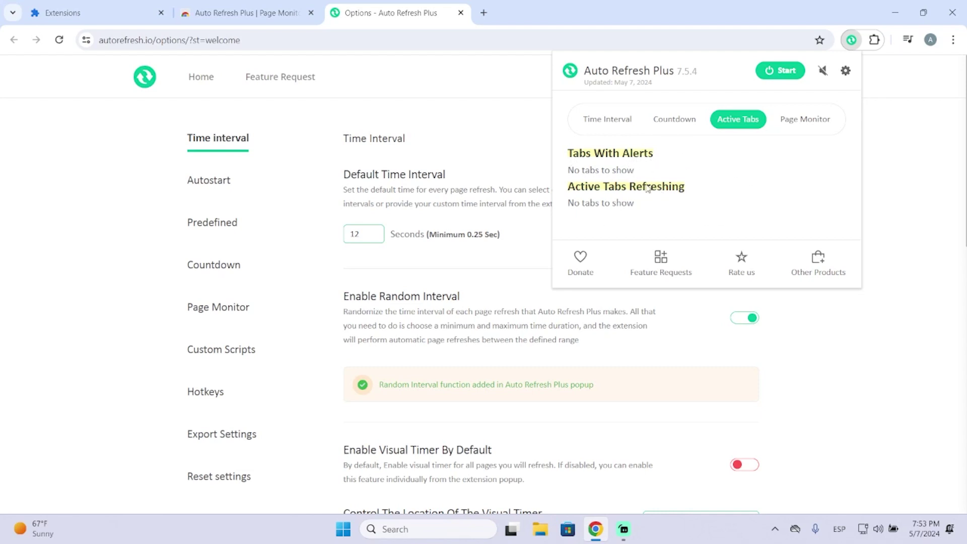
Switch to the Page Monitor tab and scroll through its options.
click(800, 130)
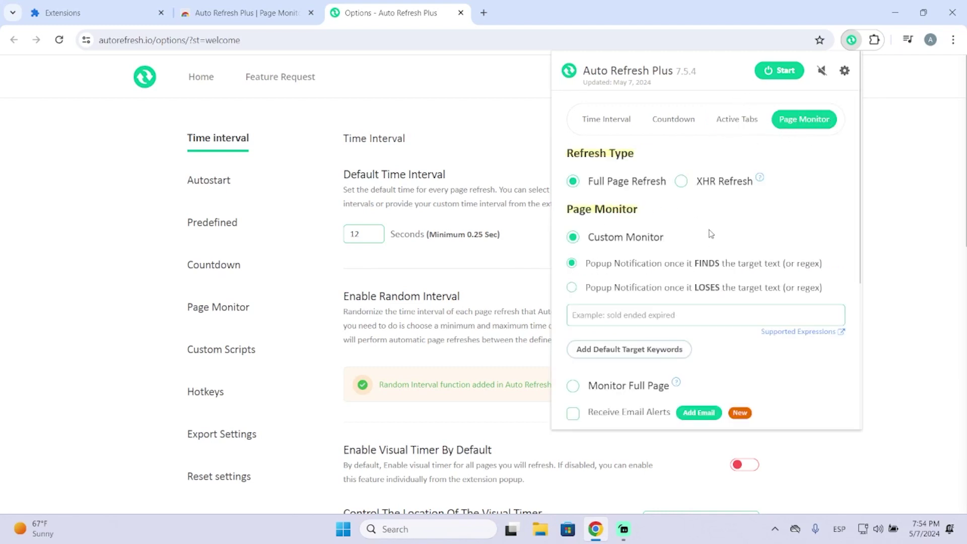
scroll(720, 225, down, 2)
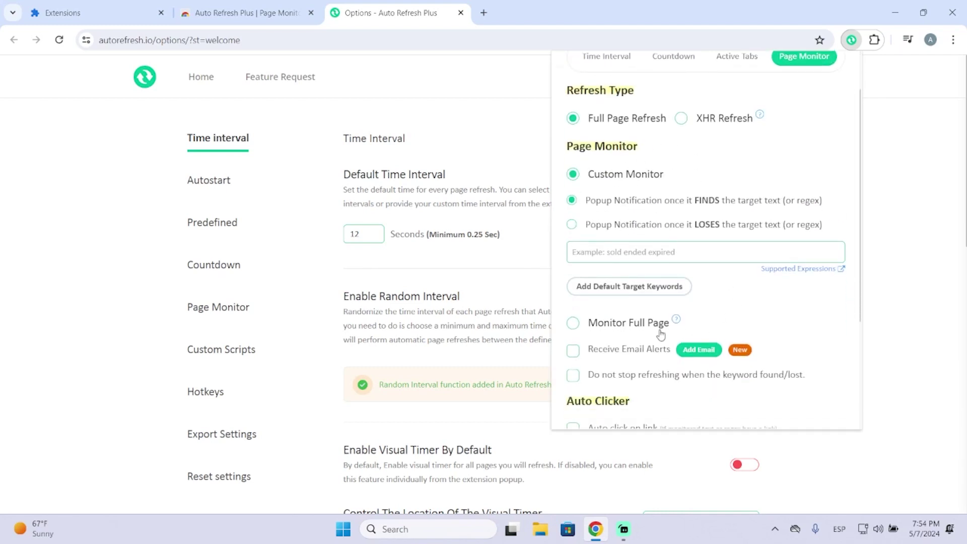
scroll(675, 324, down, 4)
scroll(668, 321, down, 2)
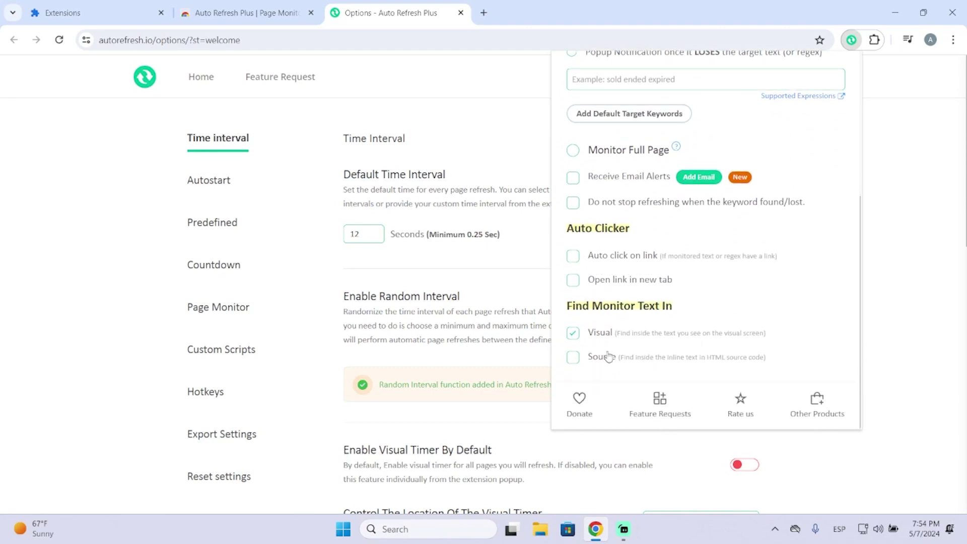
scroll(755, 302, up, 5)
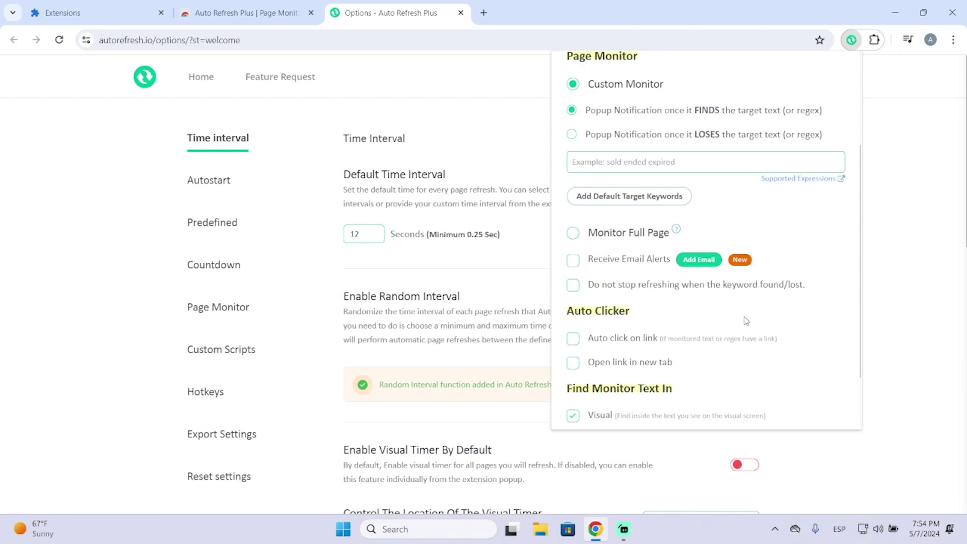
Load google.com in a new browser tab.
click(738, 119)
click(483, 13)
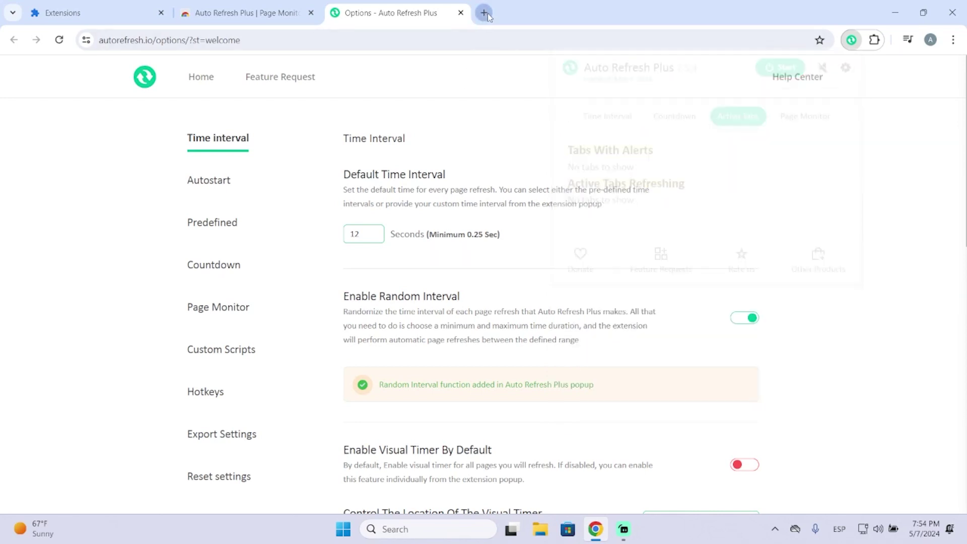
text(googl)
key(Return)
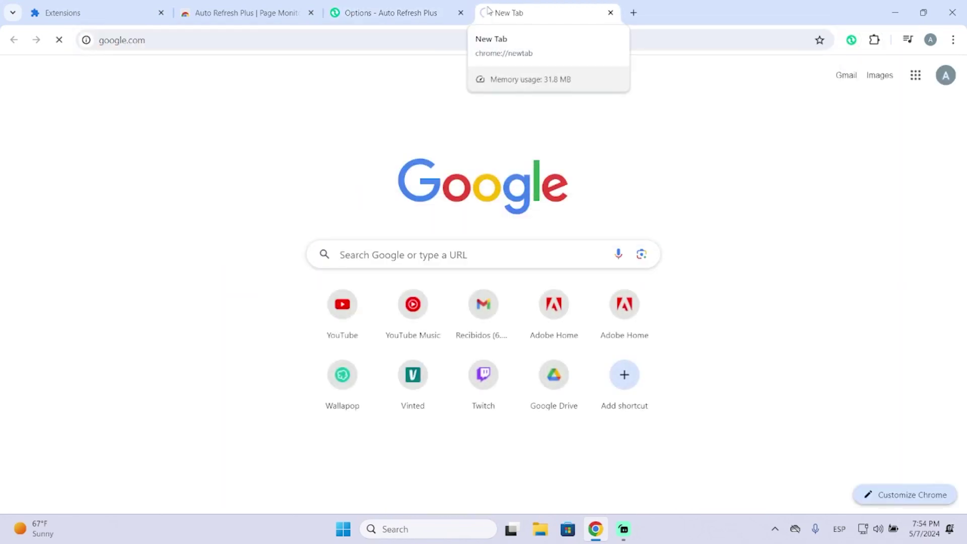
Start auto-refreshing the Google tab and allow the extension's all-sites permission.
click(852, 40)
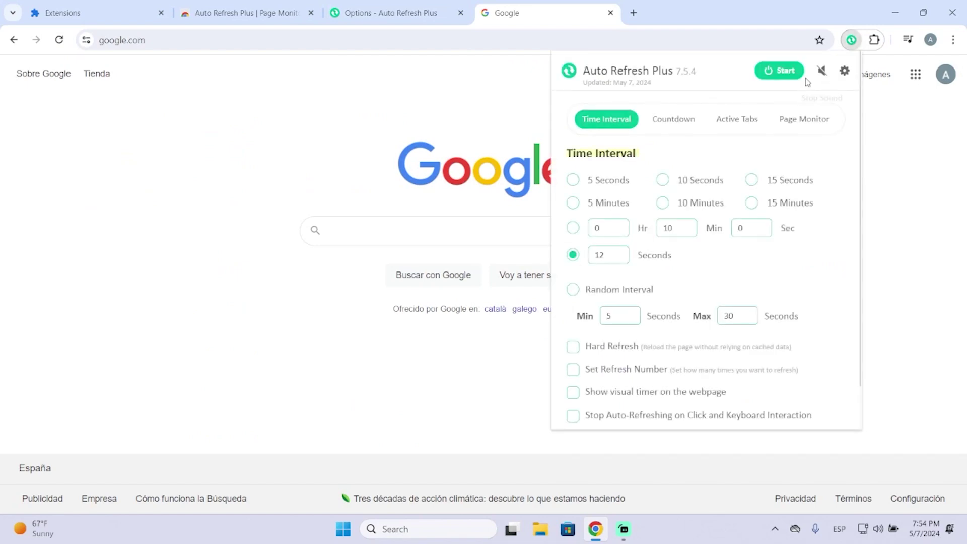
click(780, 73)
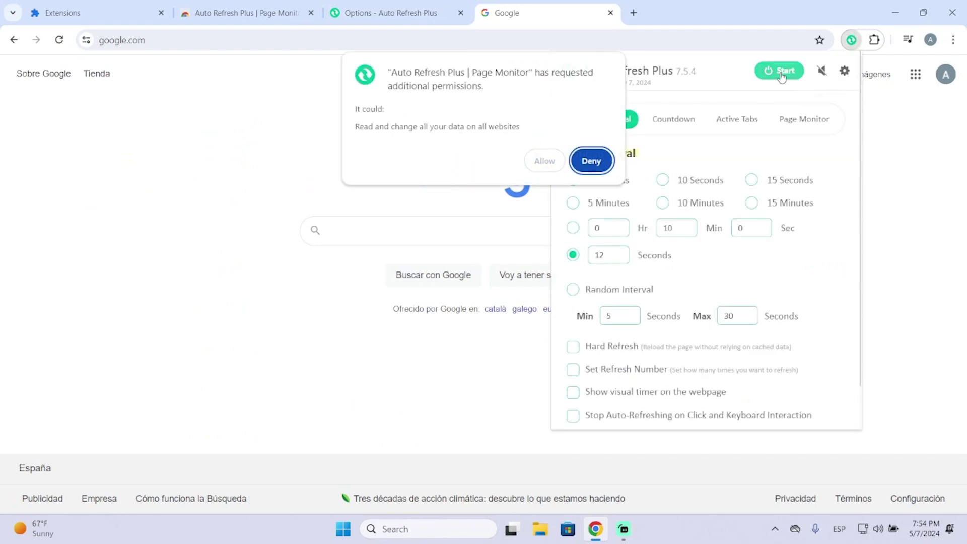
click(545, 161)
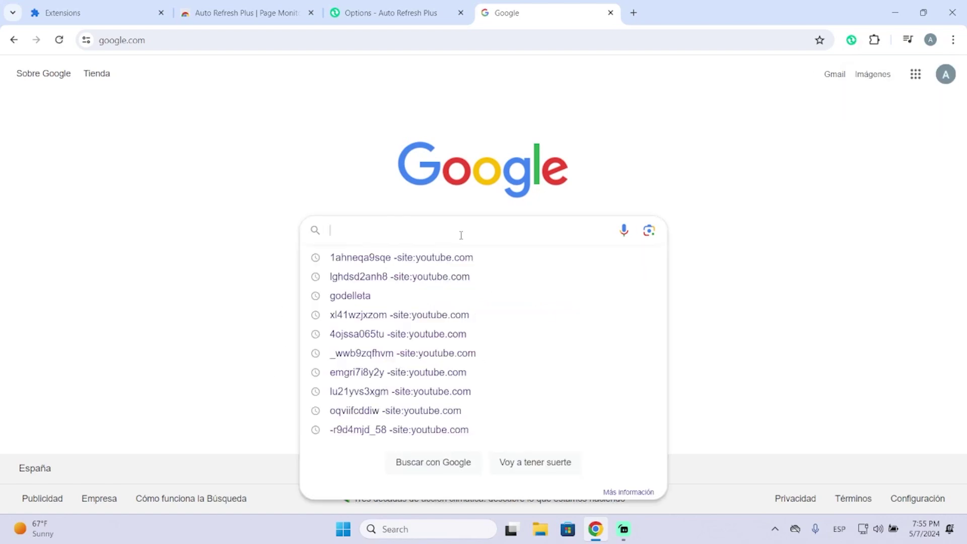
click(158, 341)
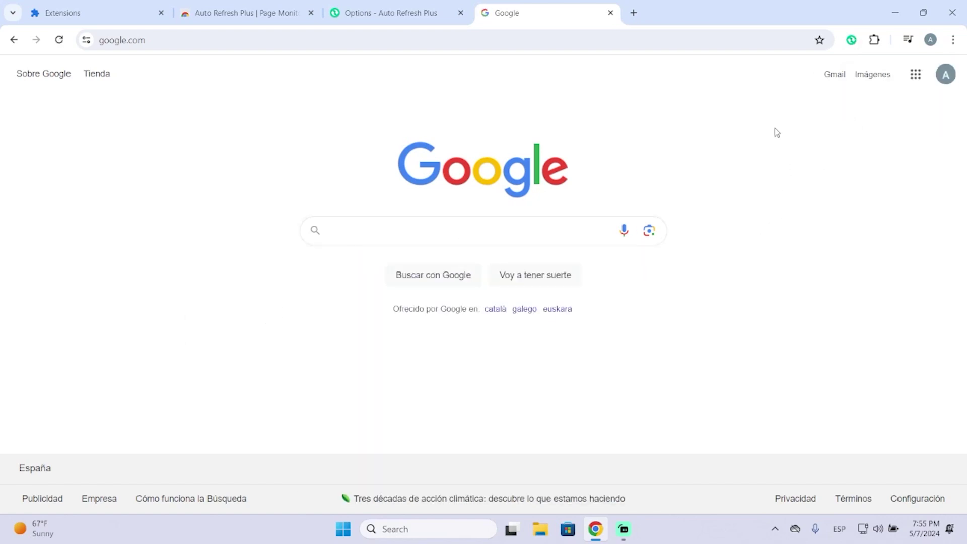
Restart the Google tab refreshing every 5 seconds with stop-on-interaction turned off.
click(851, 39)
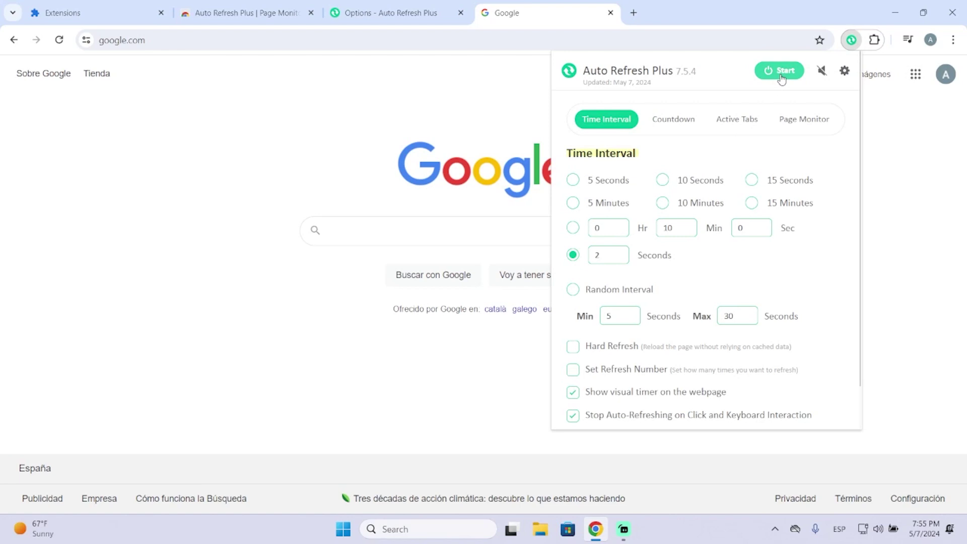
scroll(647, 277, down, 1)
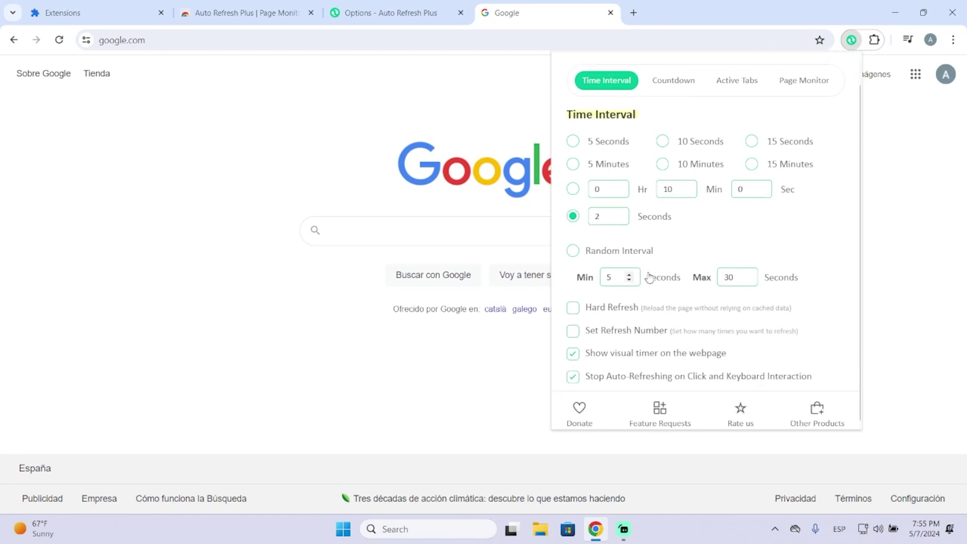
click(572, 132)
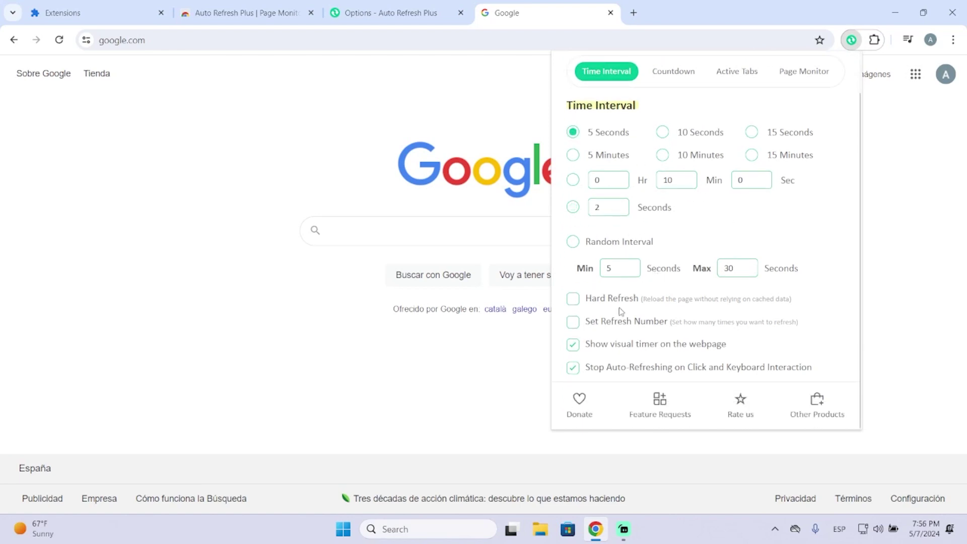
click(574, 370)
scroll(707, 327, up, 1)
click(781, 70)
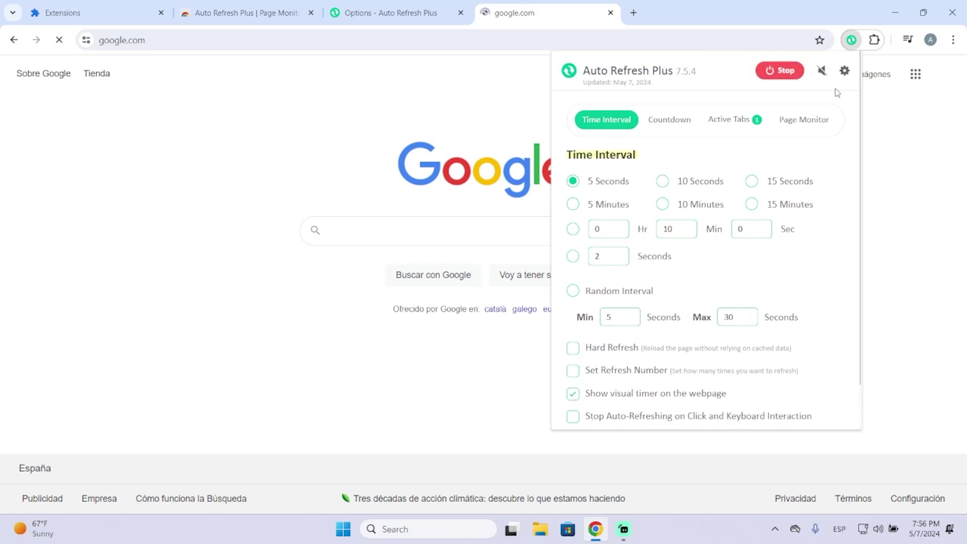
Check the Active Tabs list, then close the popup to view the page.
click(740, 121)
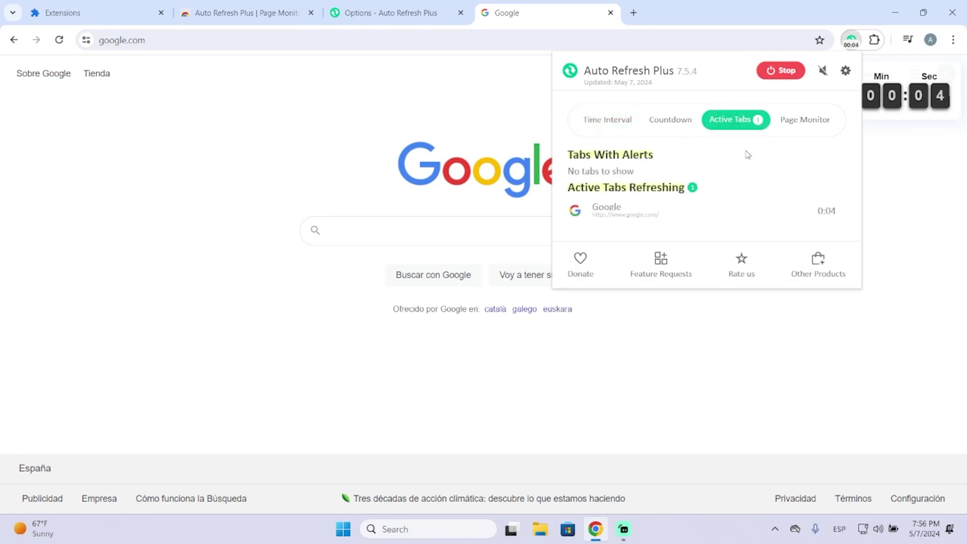
mouse_move(805, 221)
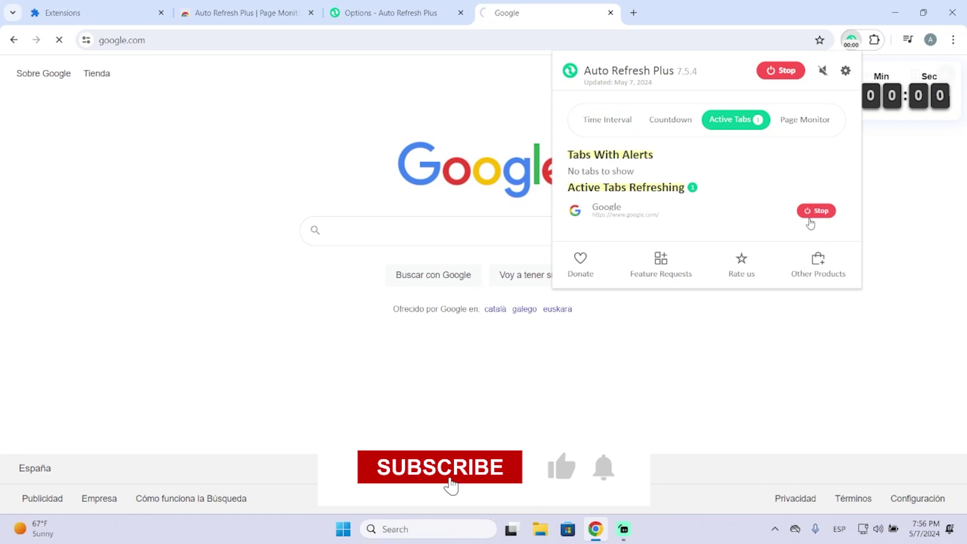
scroll(617, 257, down, 1)
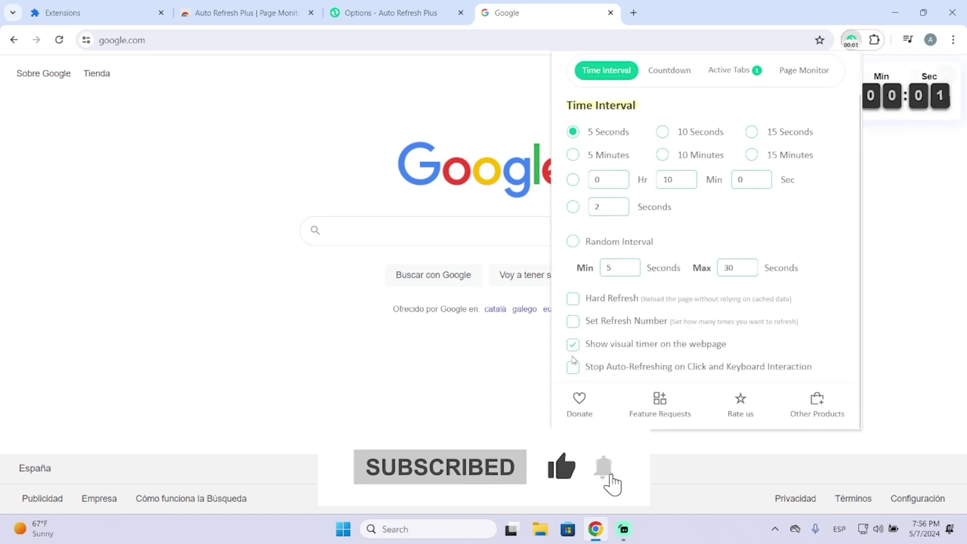
key(Escape)
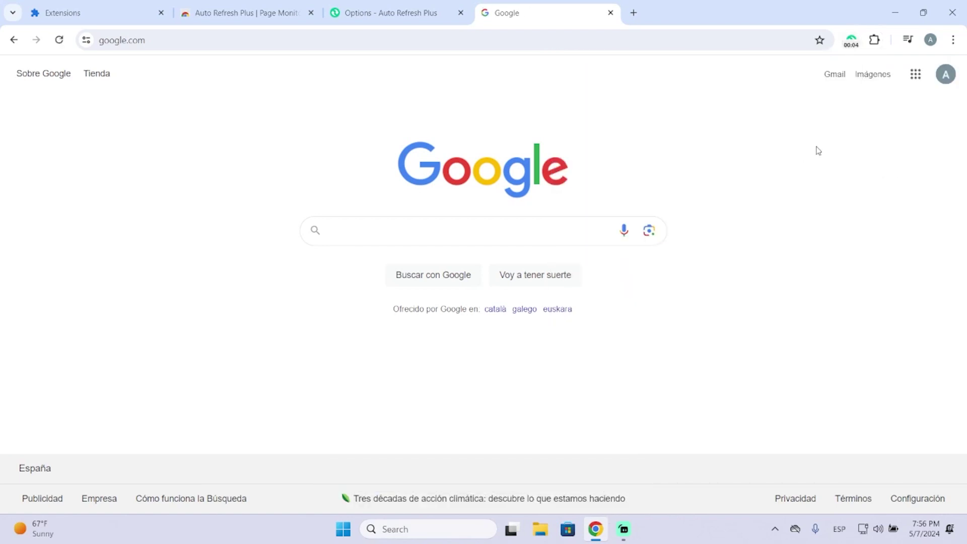